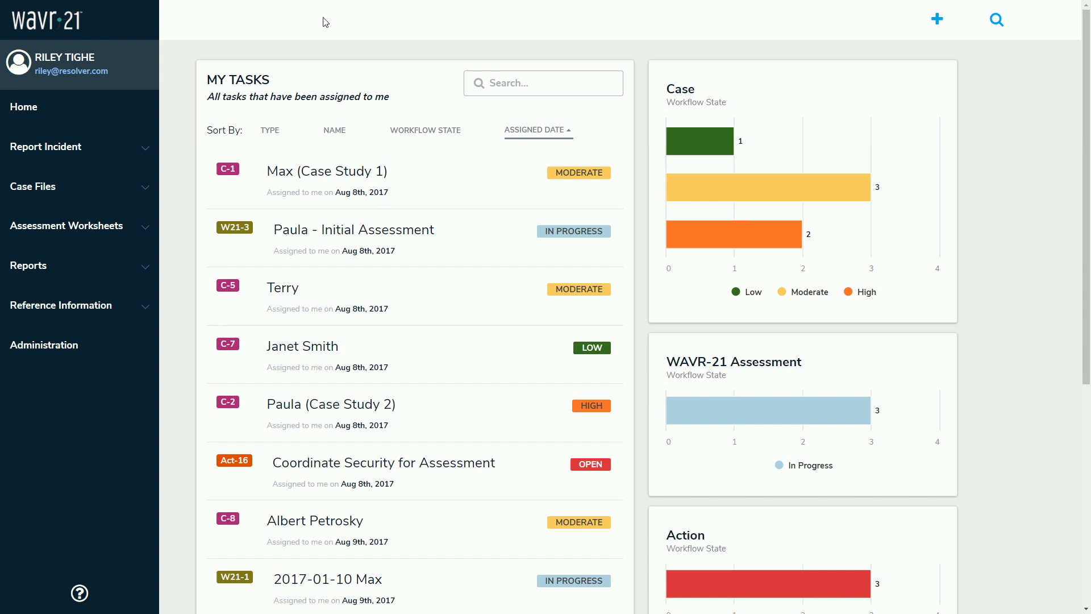
- Expand Case Files and go to Report Incident > Report a Concern, showing one draft concern
mouse_move(139, 43)
click(69, 186)
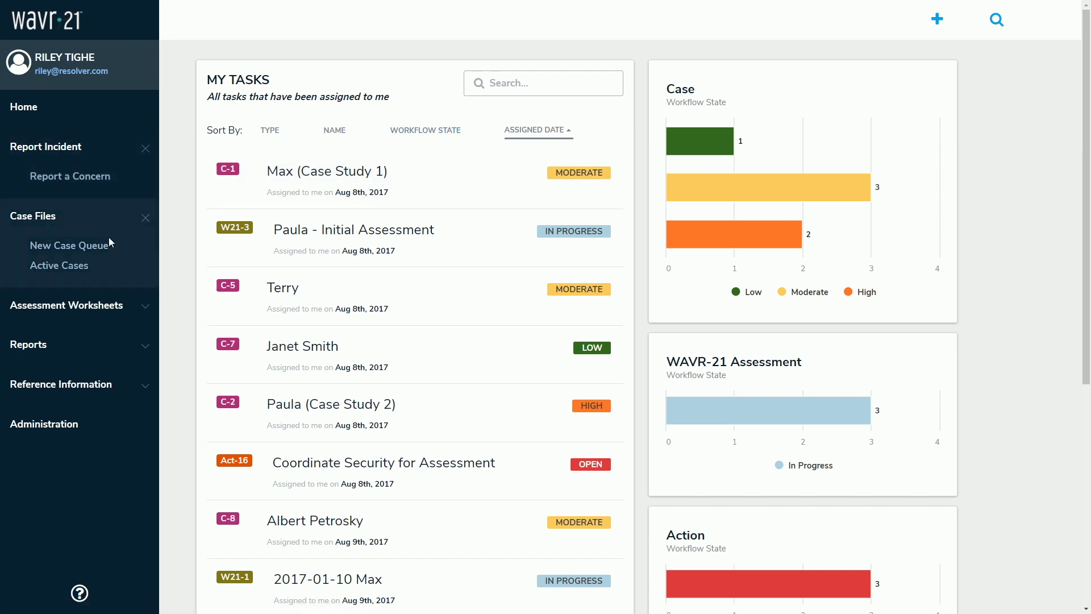
click(99, 183)
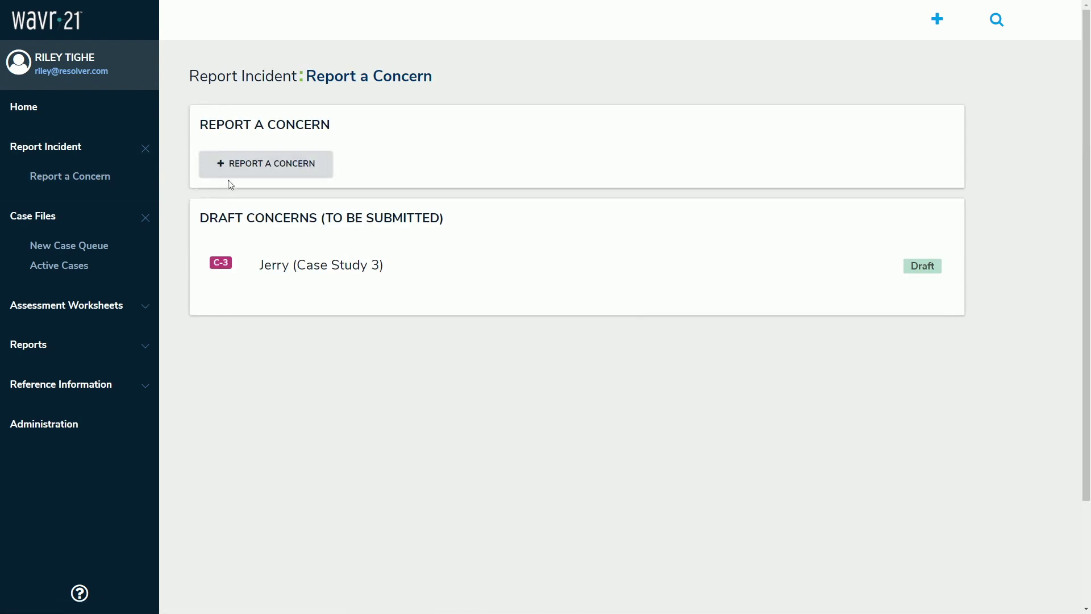
- Start a new concern report from the REPORT A CONCERN button
click(246, 168)
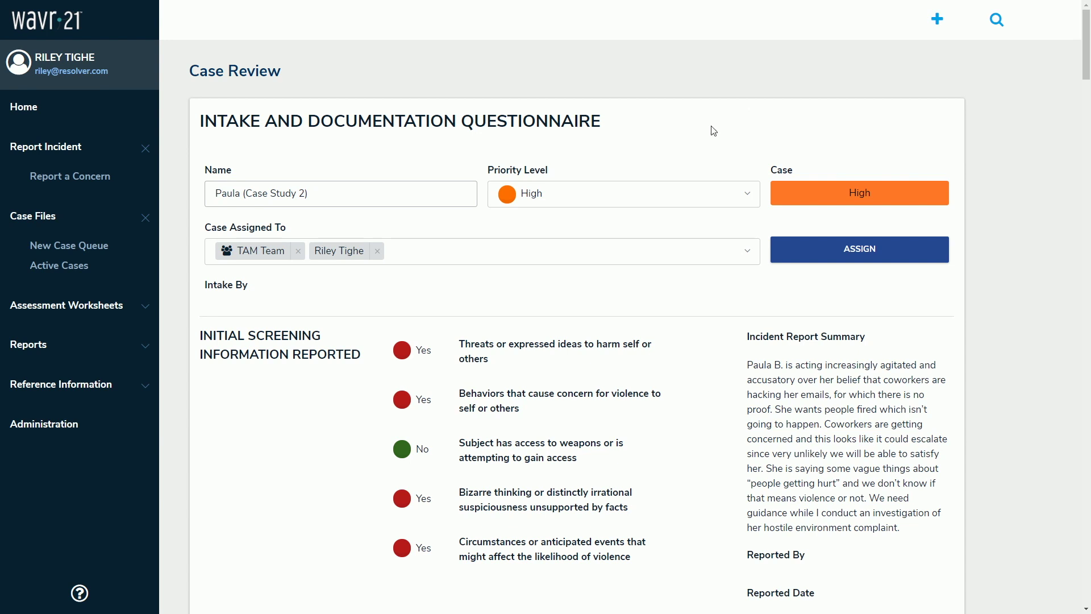
scroll(696, 138, down, 1)
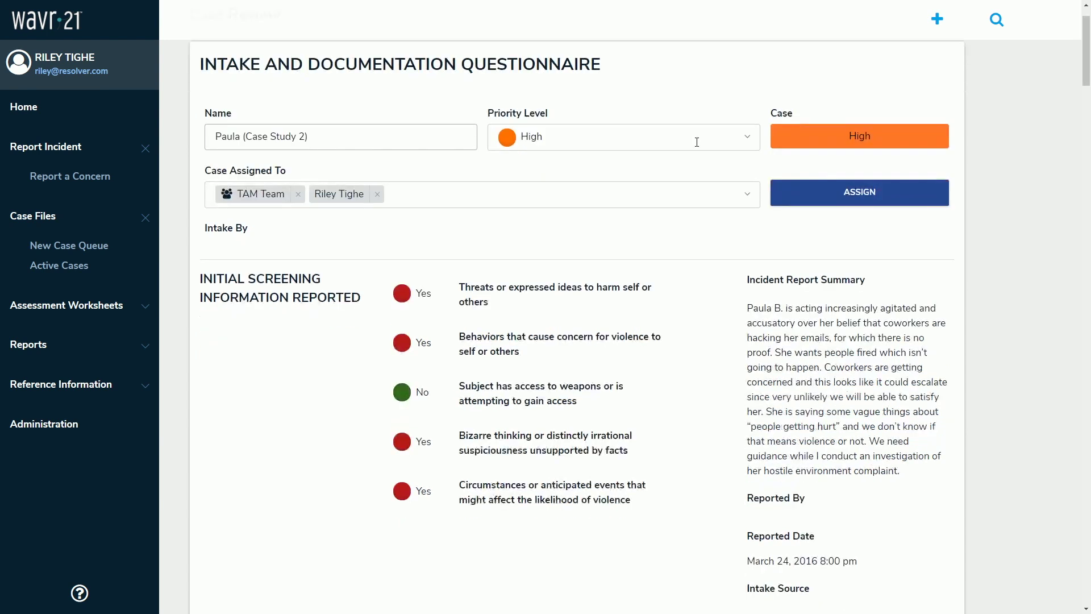
scroll(697, 142, down, 1)
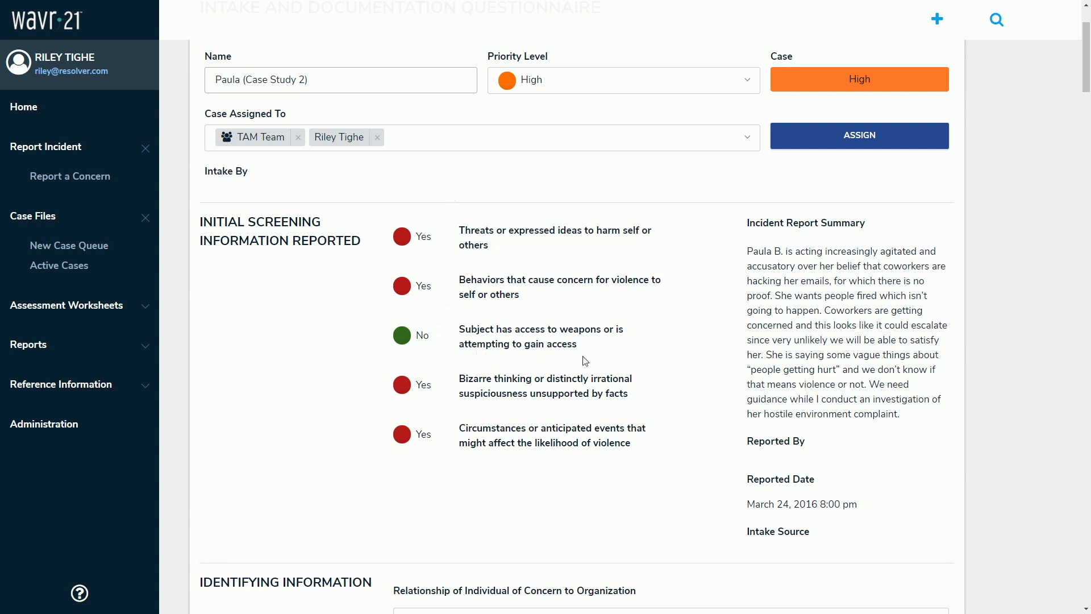
scroll(721, 341, down, 3)
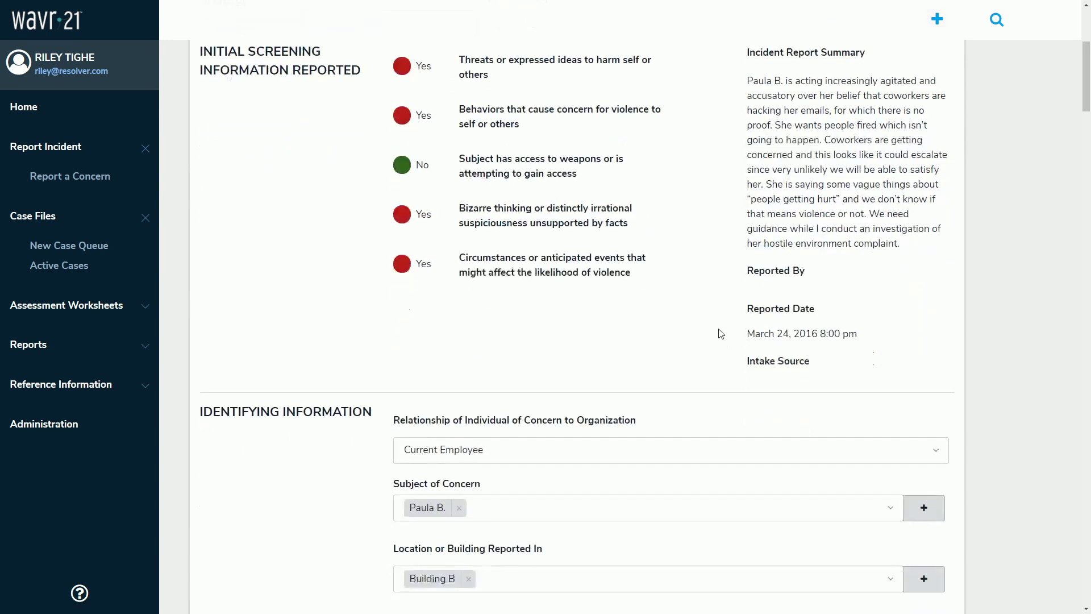
scroll(721, 330, down, 2)
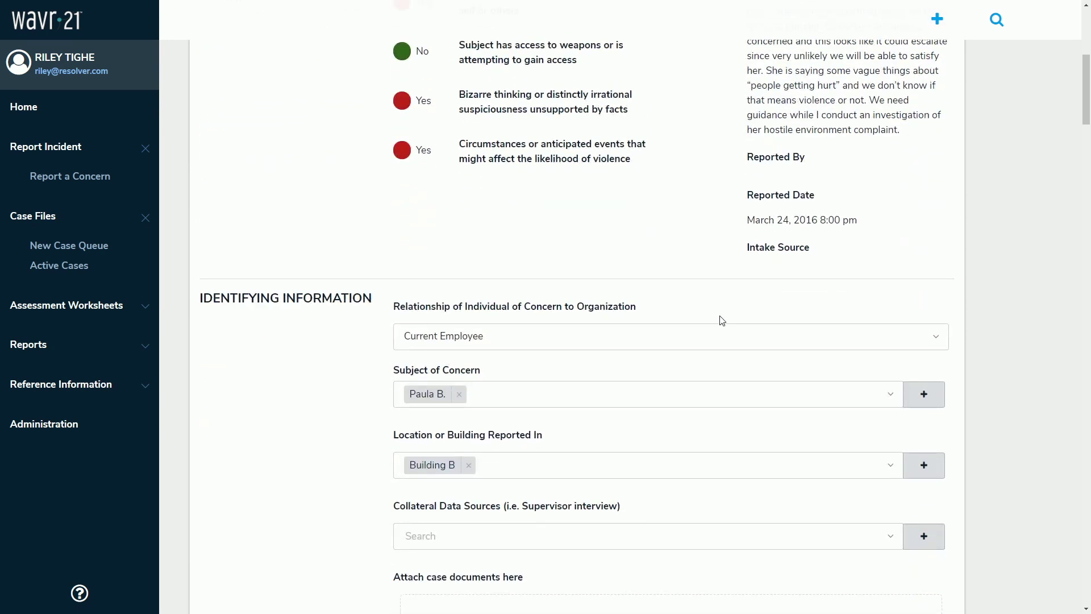
scroll(722, 320, down, 1)
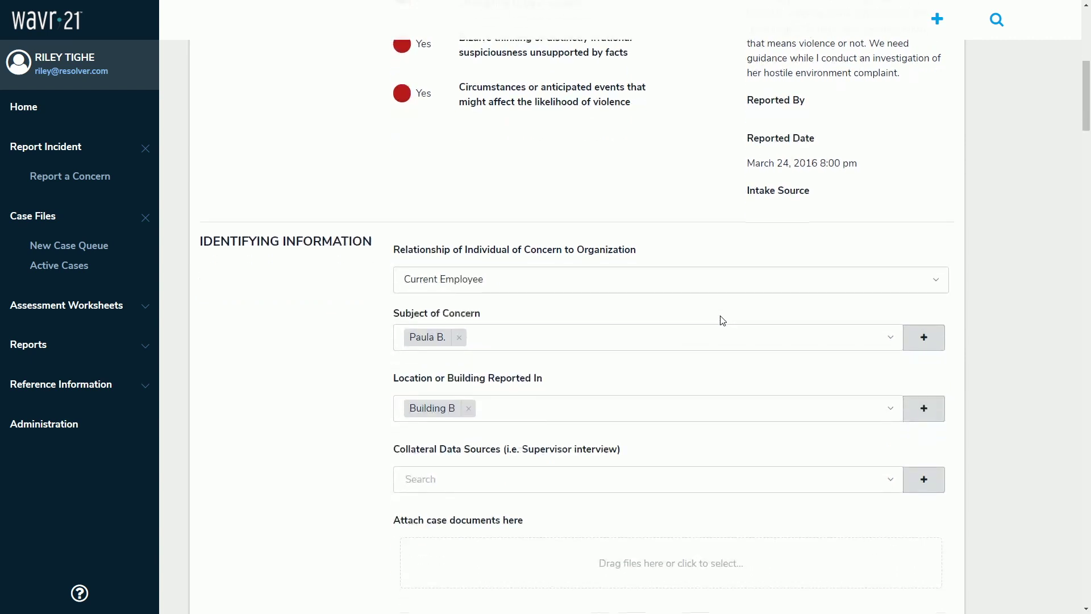
scroll(722, 320, down, 1)
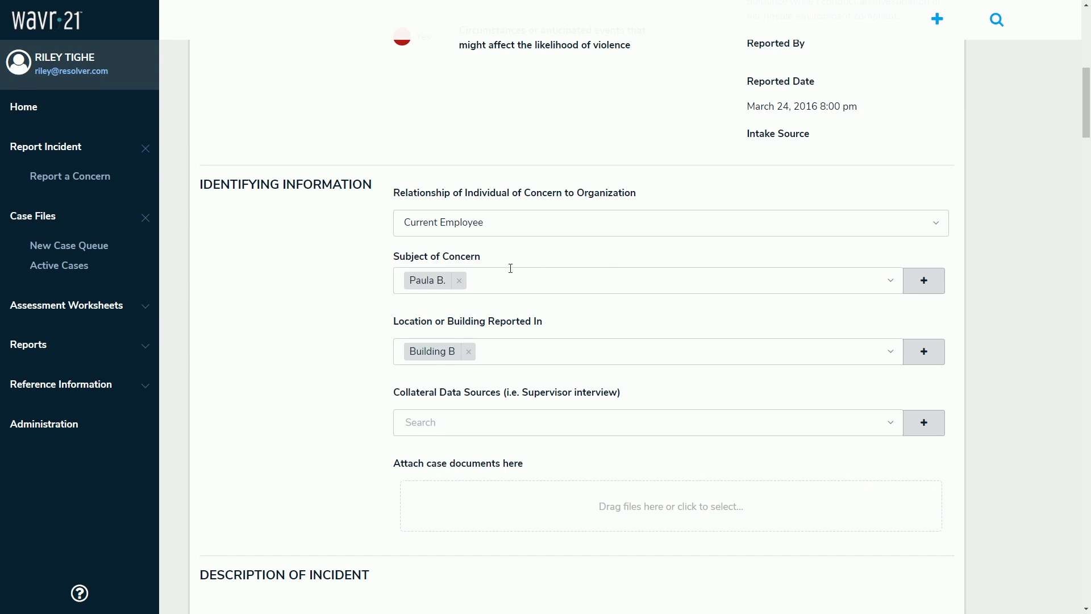
click(432, 289)
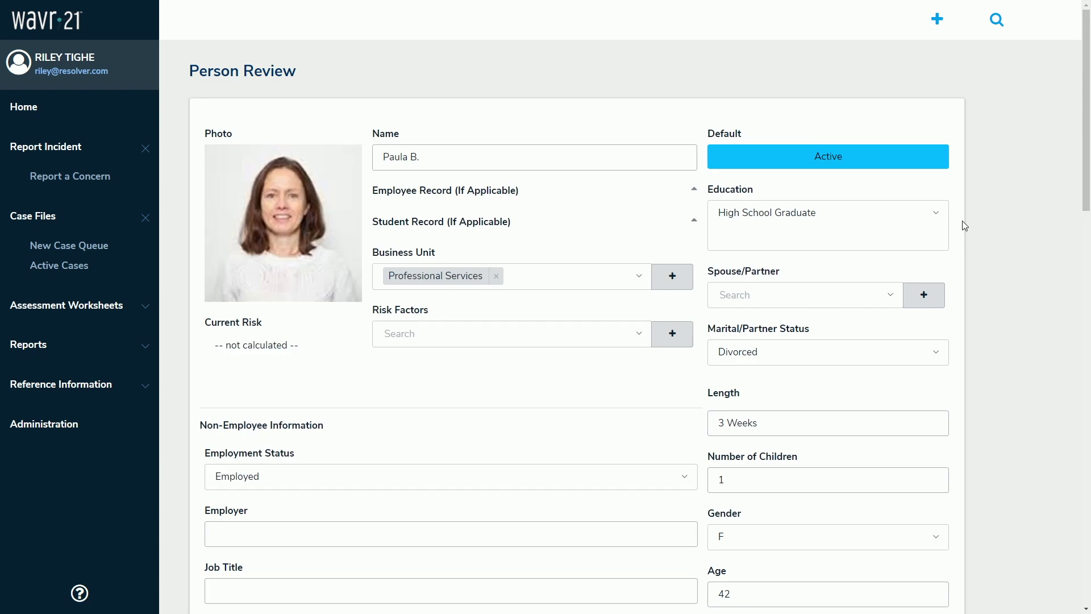
key(alt+Left)
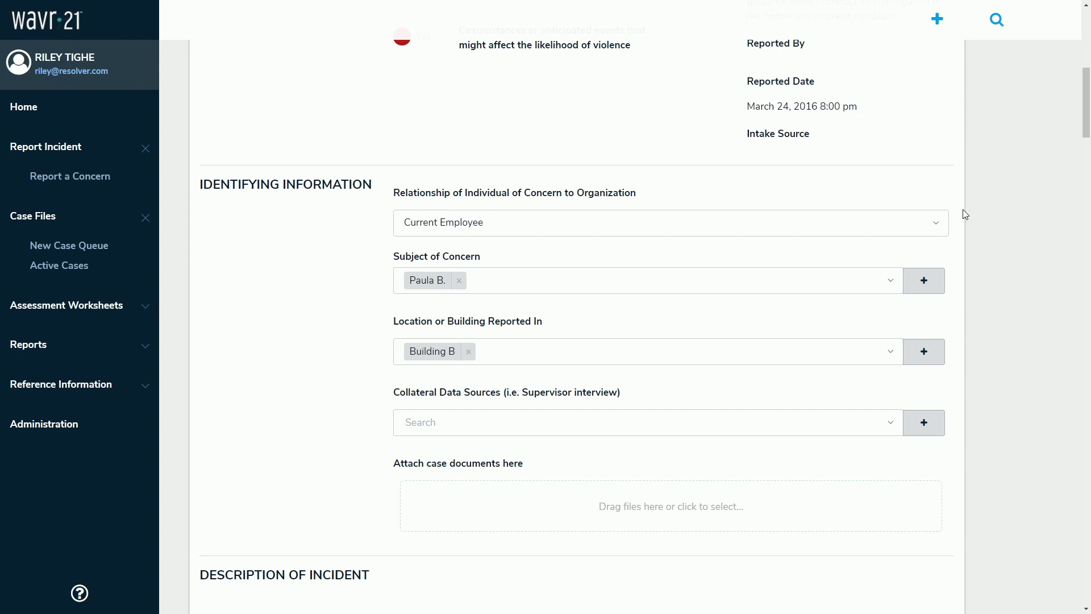
scroll(1024, 123, down, 5)
scroll(1023, 121, down, 4)
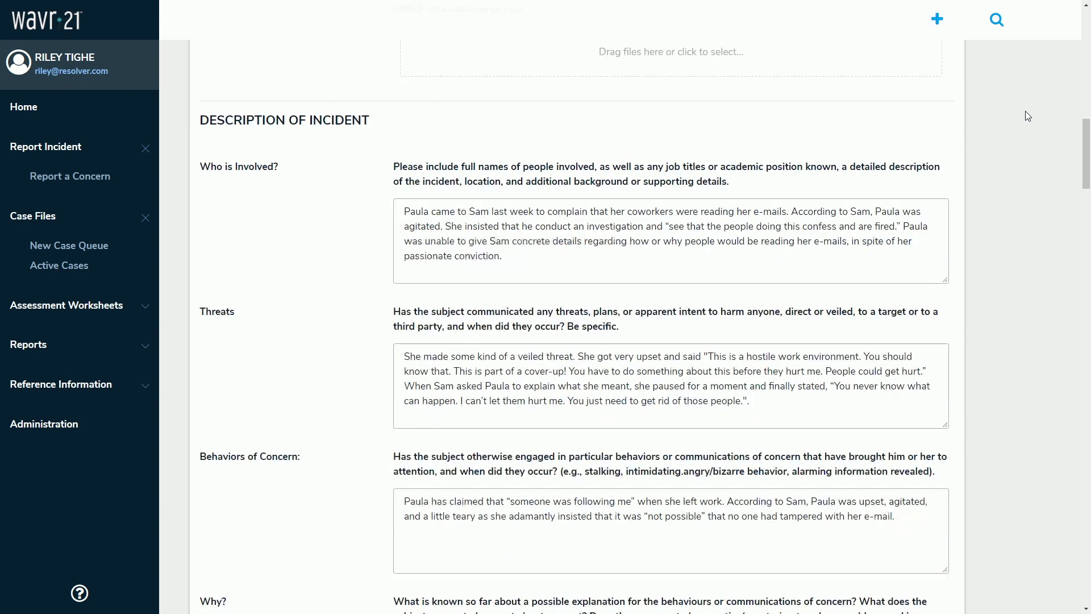
scroll(1028, 116, down, 1)
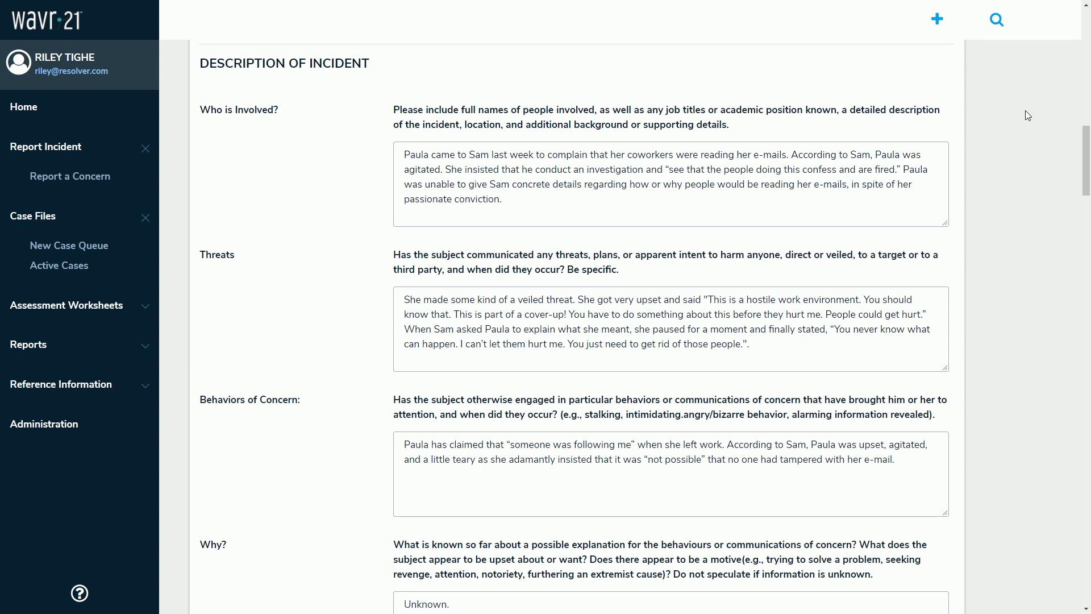
scroll(1028, 115, down, 9)
scroll(965, 292, down, 12)
scroll(941, 285, down, 18)
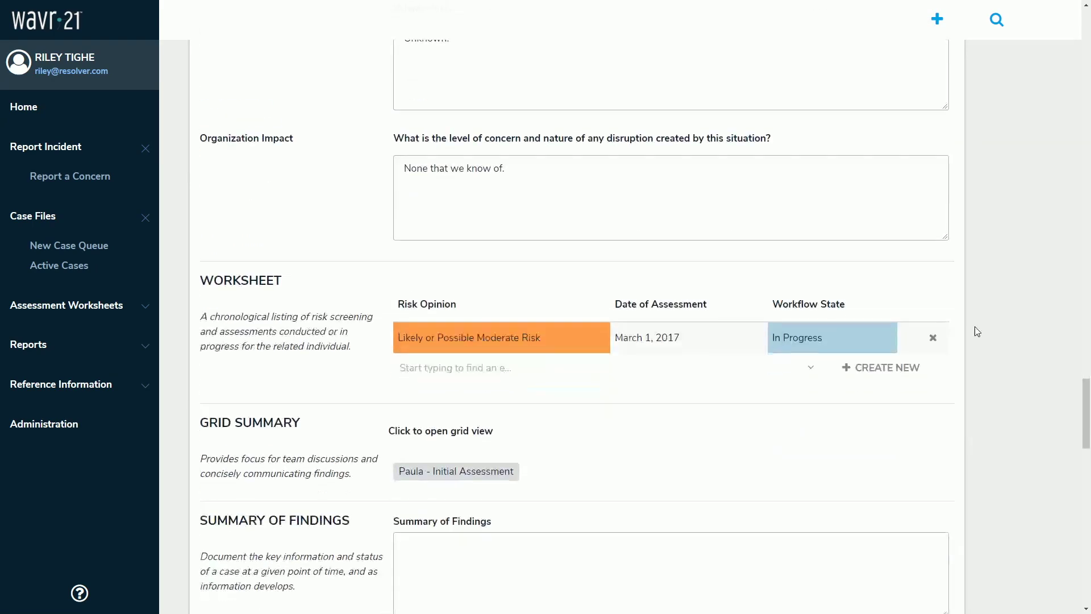
scroll(977, 331, down, 11)
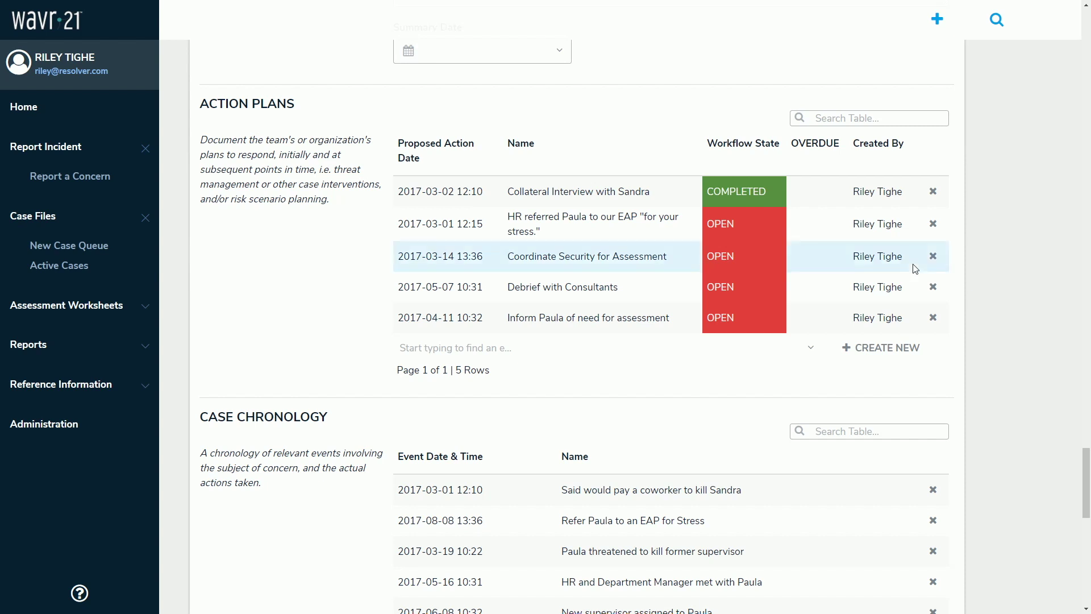
click(650, 196)
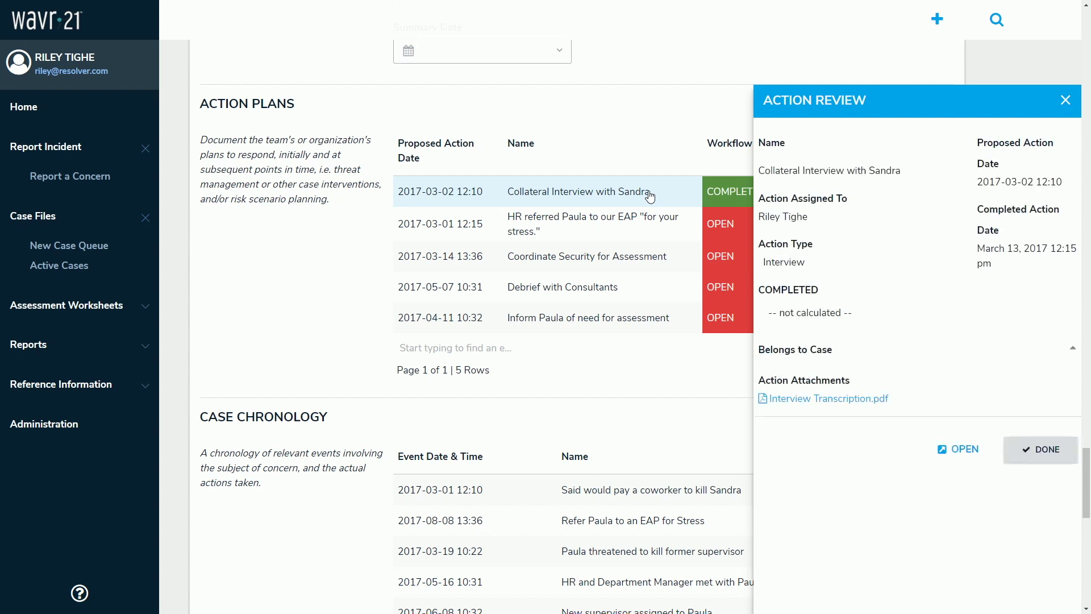
drag(822, 222, 758, 221)
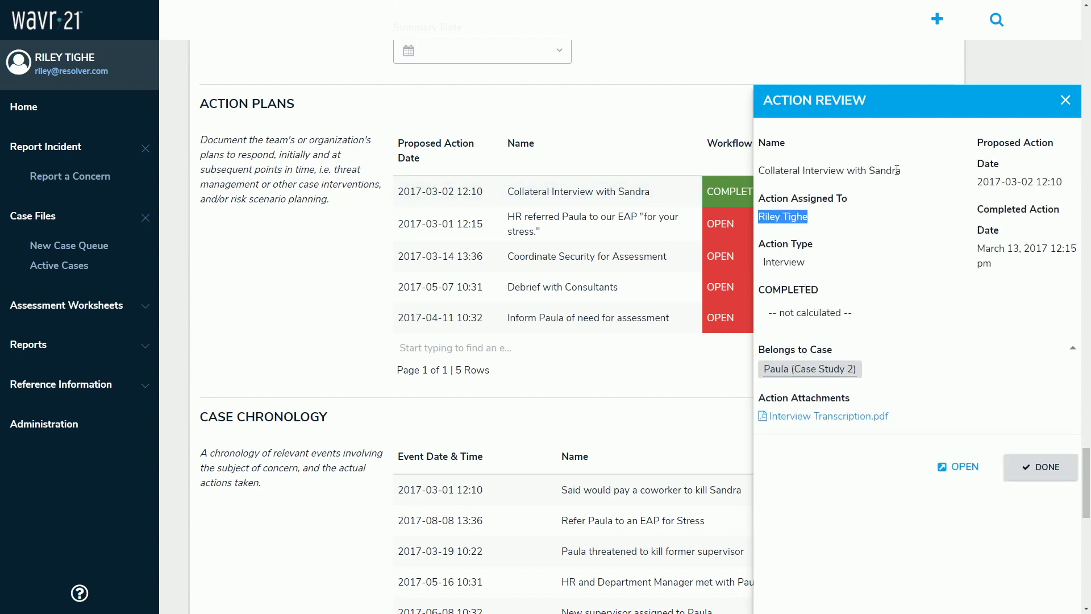
click(980, 253)
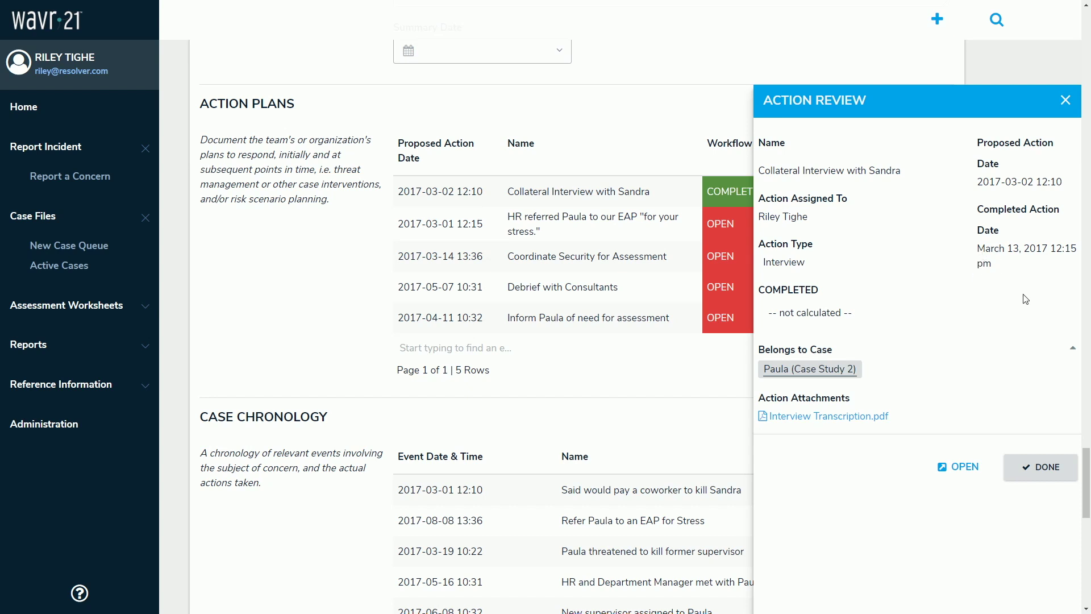
click(1068, 102)
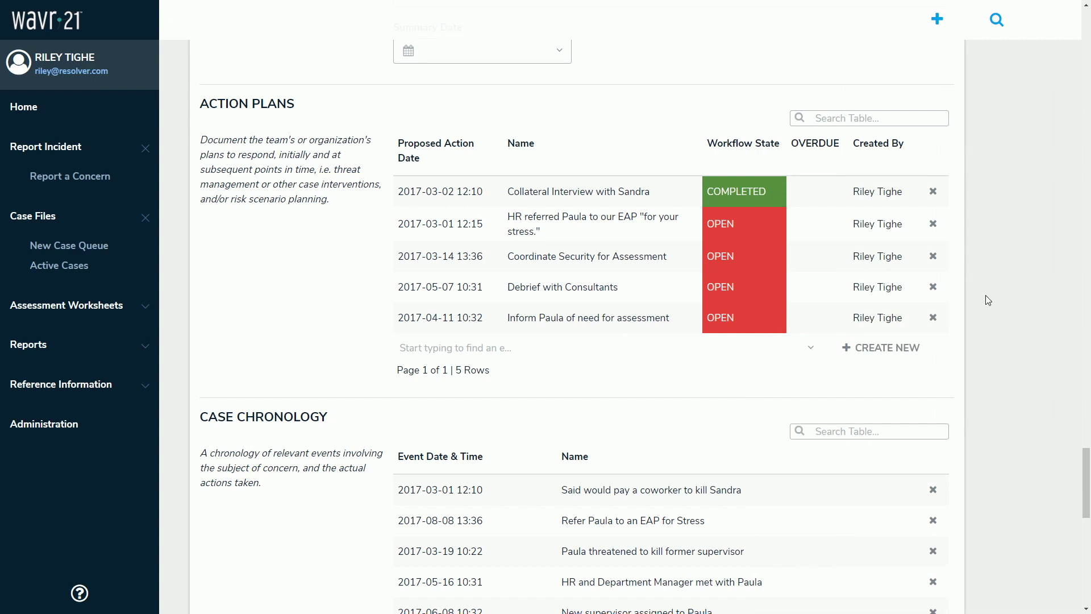
scroll(986, 295, down, 1)
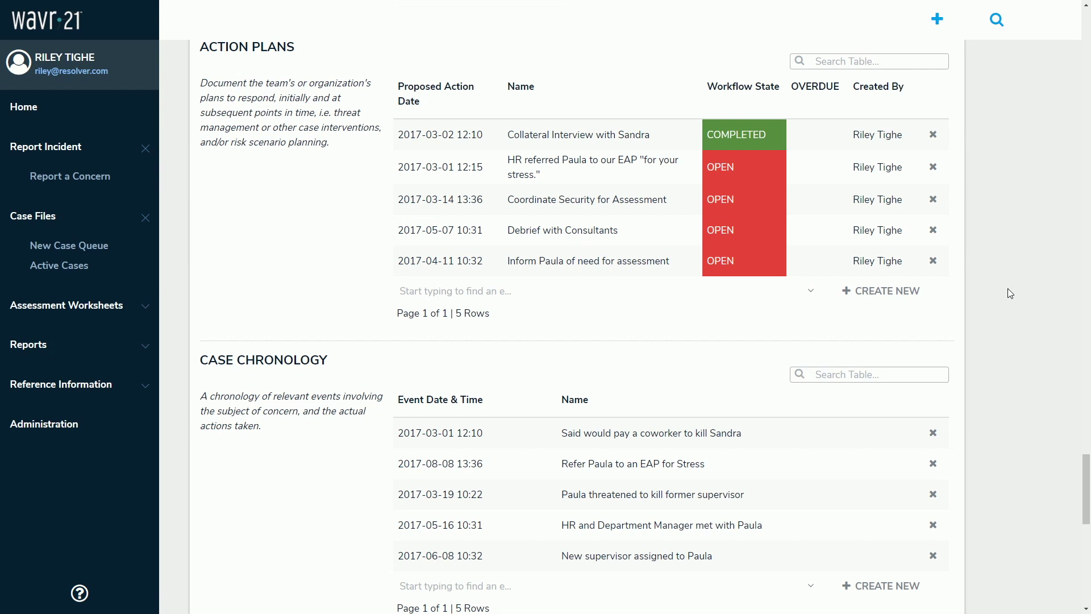
- Look over the five-event Case Chronology, then expand Assessment Worksheets in the sidebar
scroll(1016, 295, down, 2)
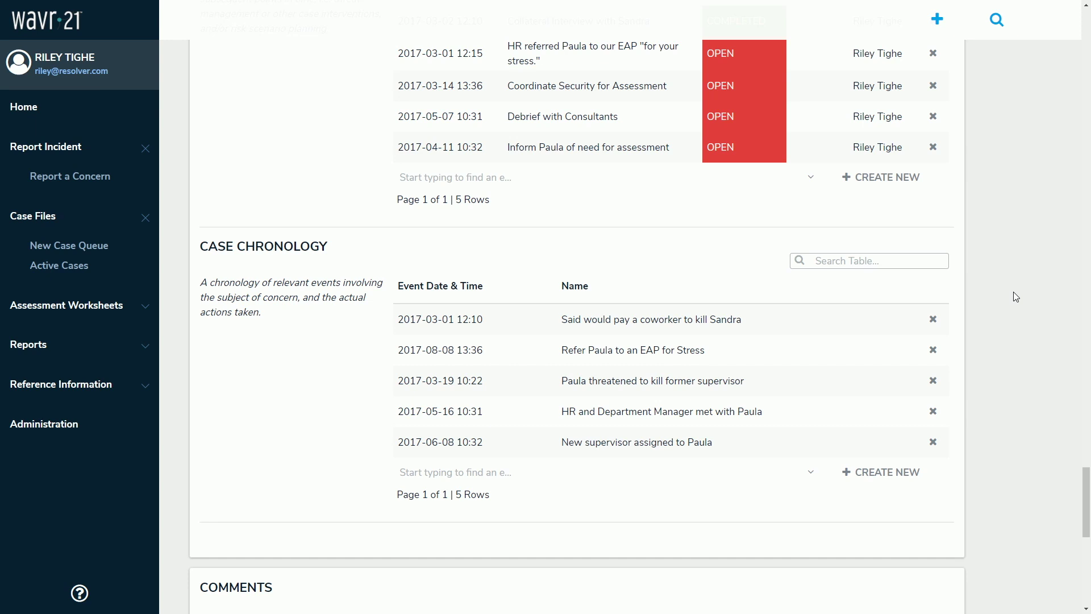
scroll(1016, 296, up, 1)
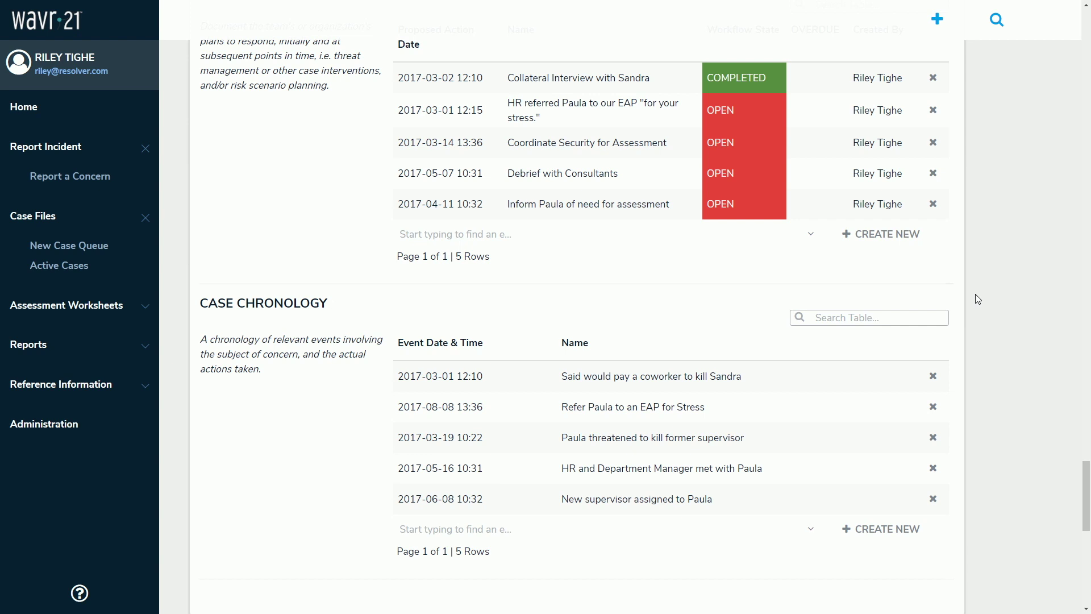
click(43, 313)
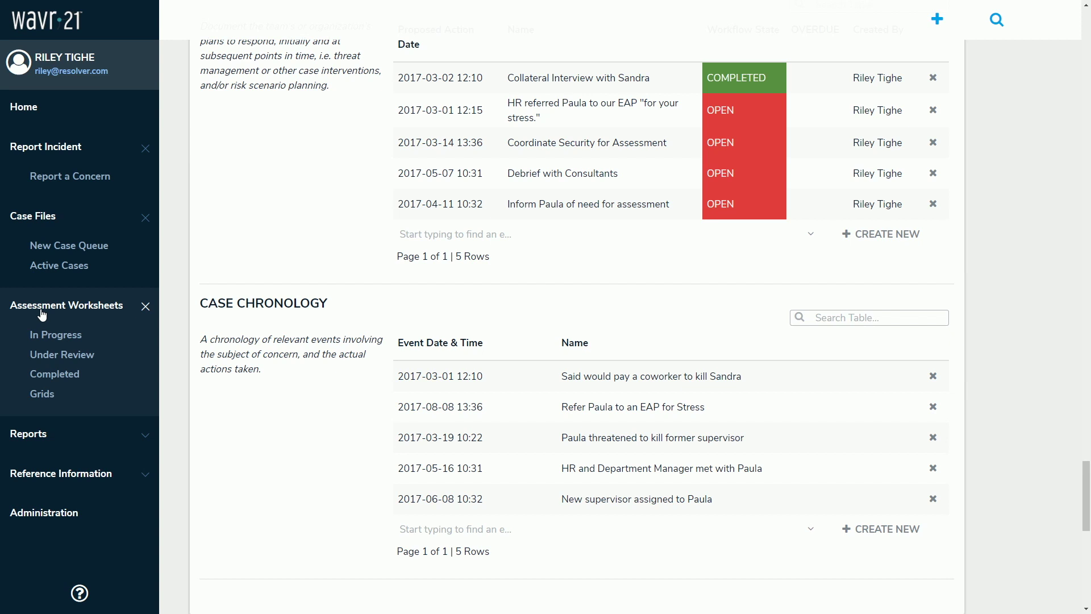
- List the In Progress assessments and open the Paula - Initial Assessment worksheet
click(71, 341)
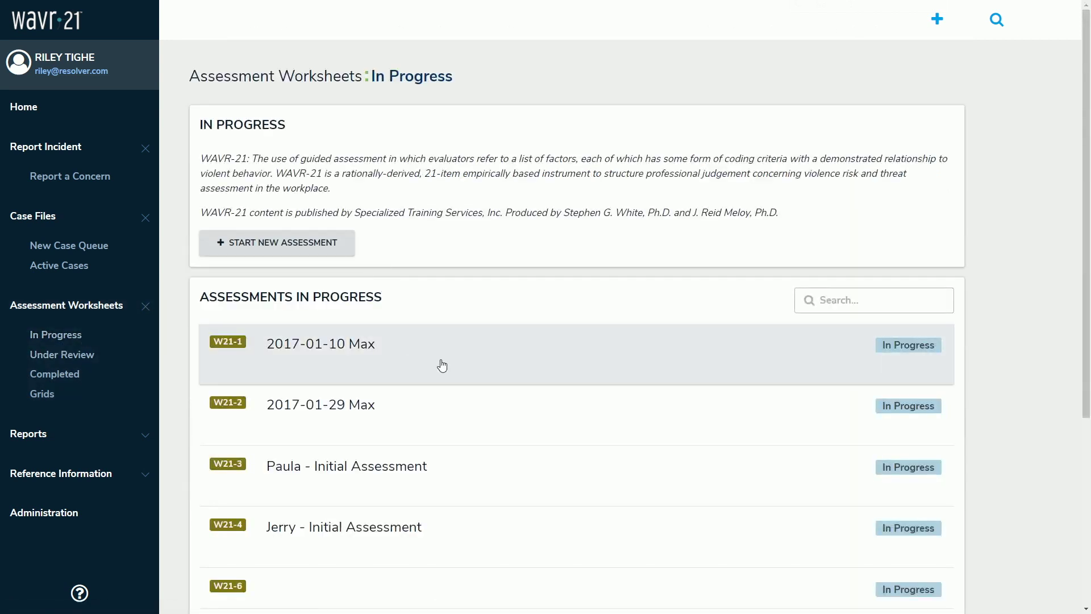
scroll(438, 369, down, 3)
click(434, 372)
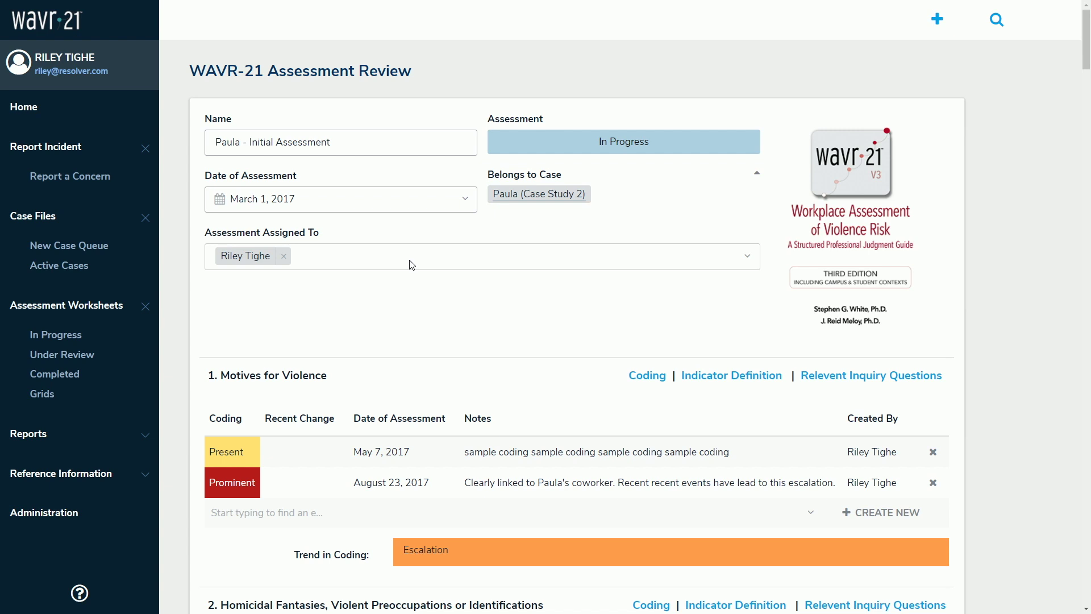
- Scroll to the bottom of the assessment and display its Data Visualization relationship graph
scroll(412, 266, down, 1)
scroll(412, 265, down, 1)
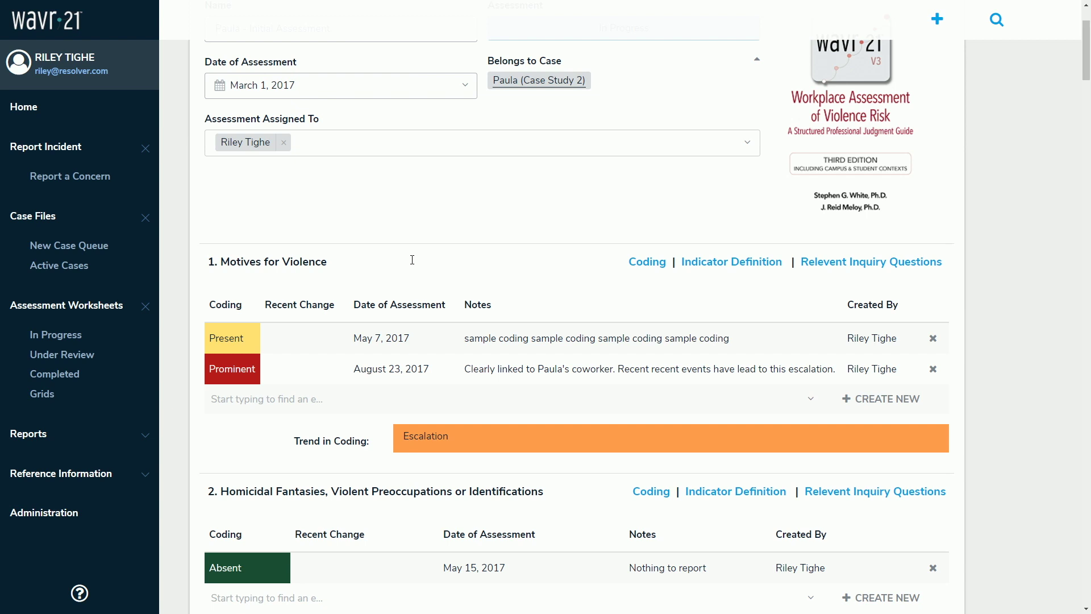
scroll(412, 260, down, 1)
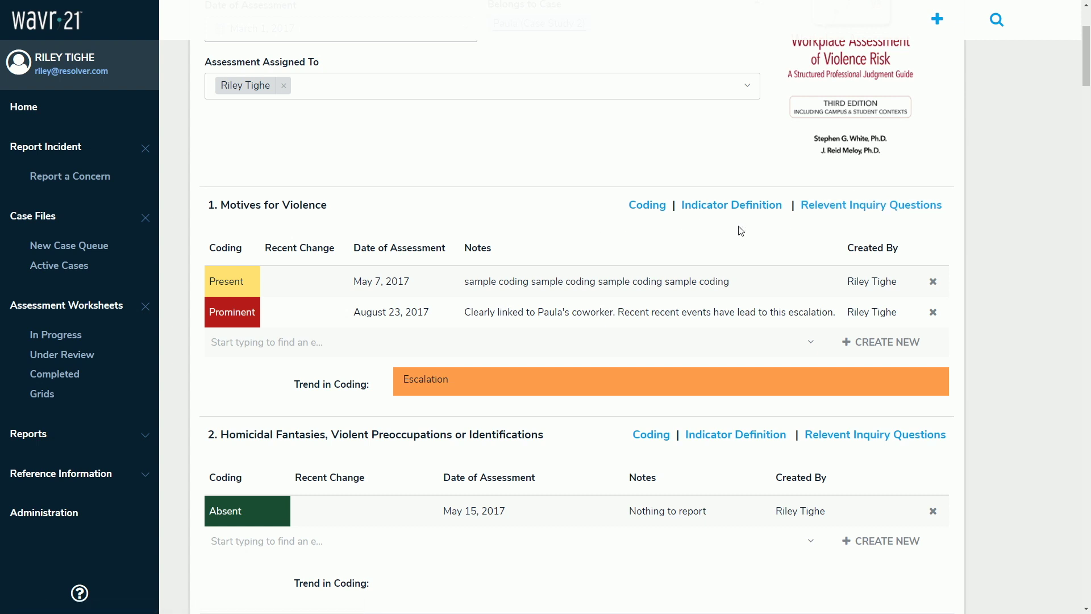
scroll(741, 231, down, 1)
scroll(789, 272, down, 1)
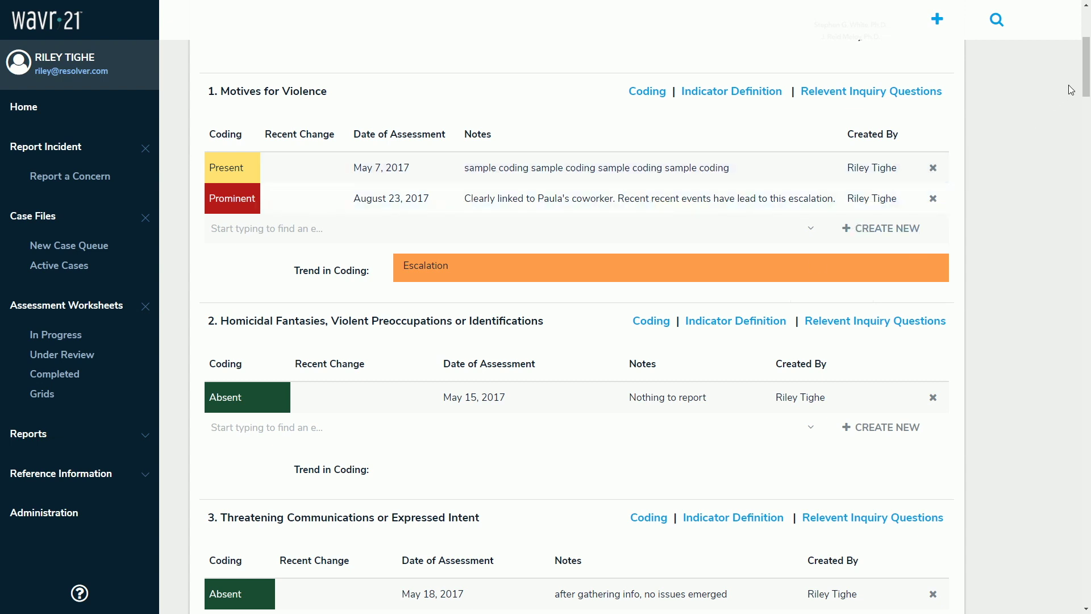
drag(1086, 81, 824, 592)
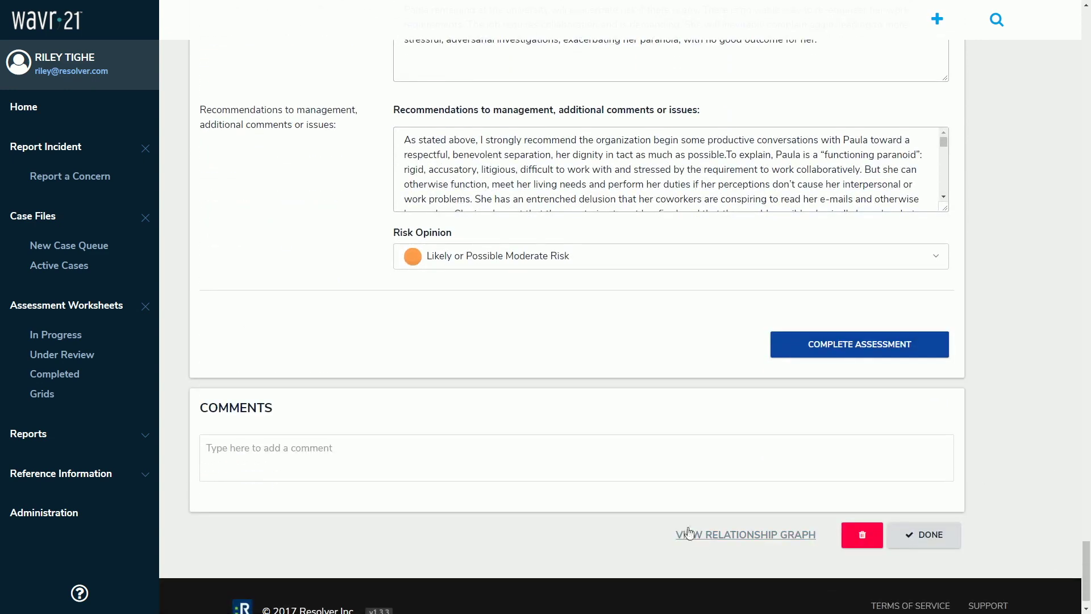
click(711, 540)
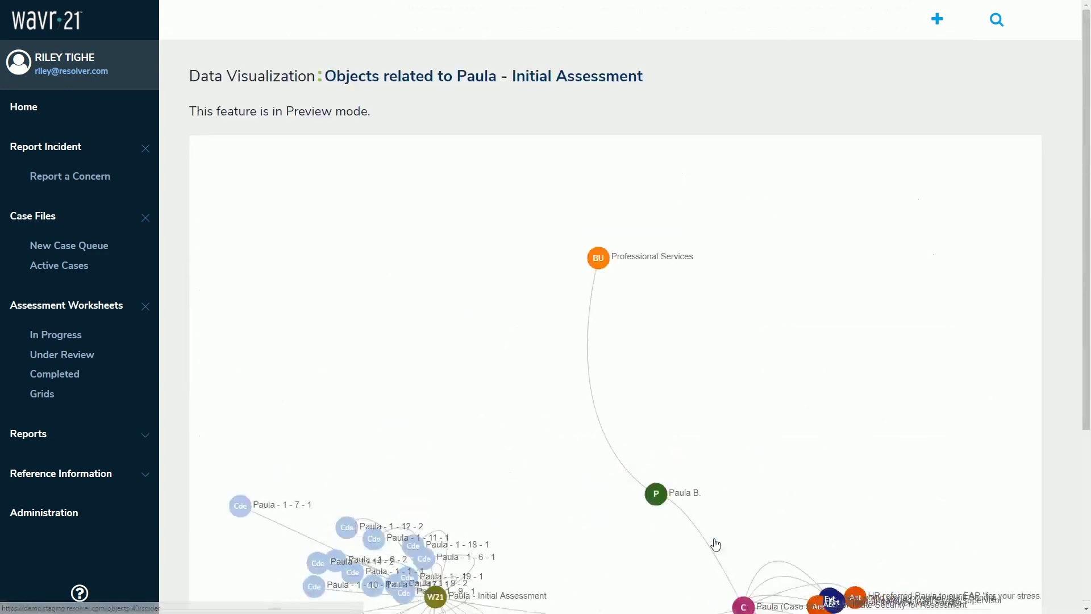